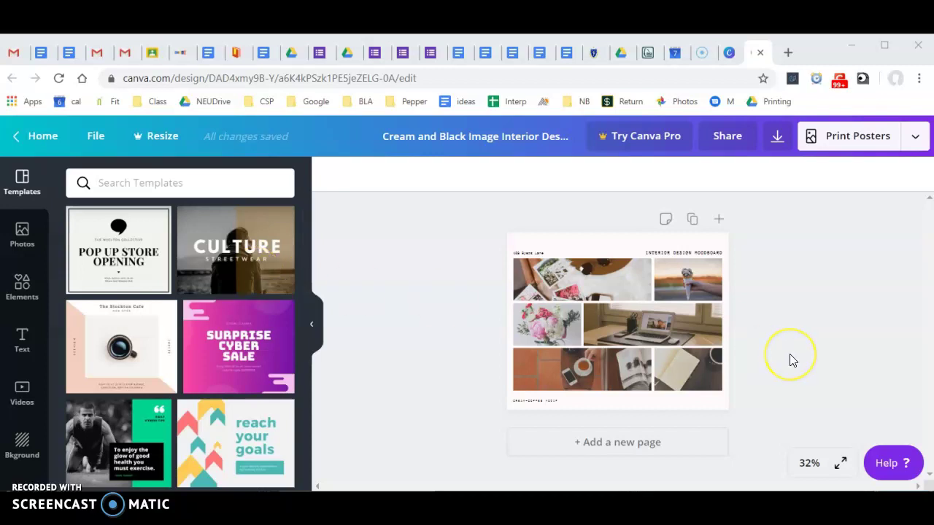
scroll(34, 358, down, 2)
Drag the uploaded photo of two people in sunglasses into the moodboard's bottom-left frame.
click(33, 358)
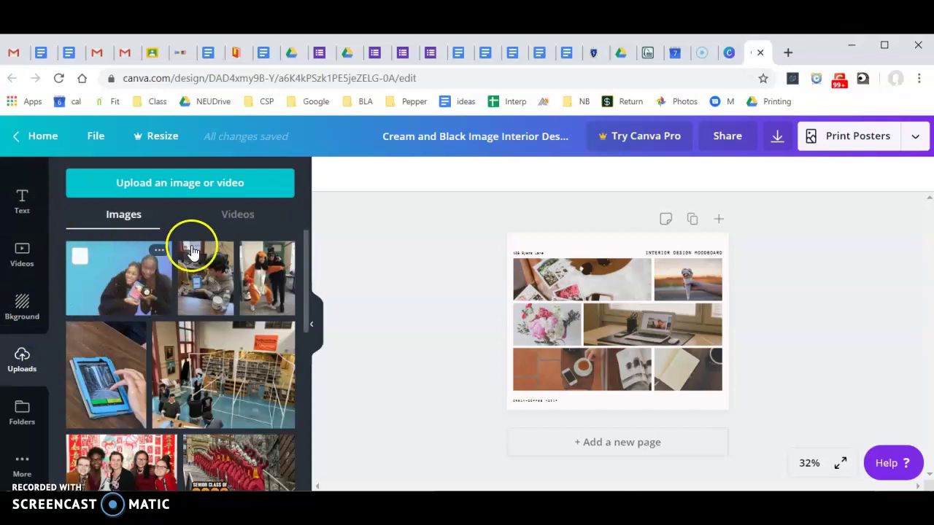
mouse_move(240, 463)
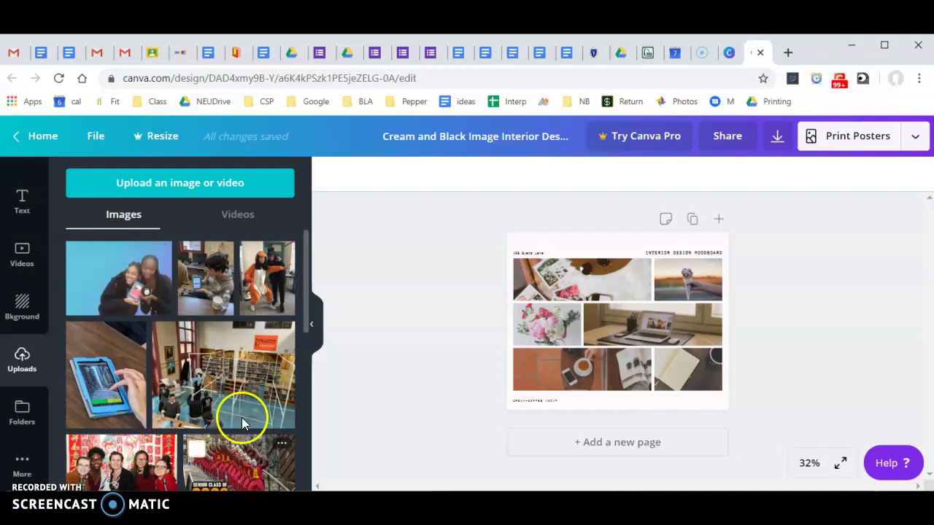
click(272, 281)
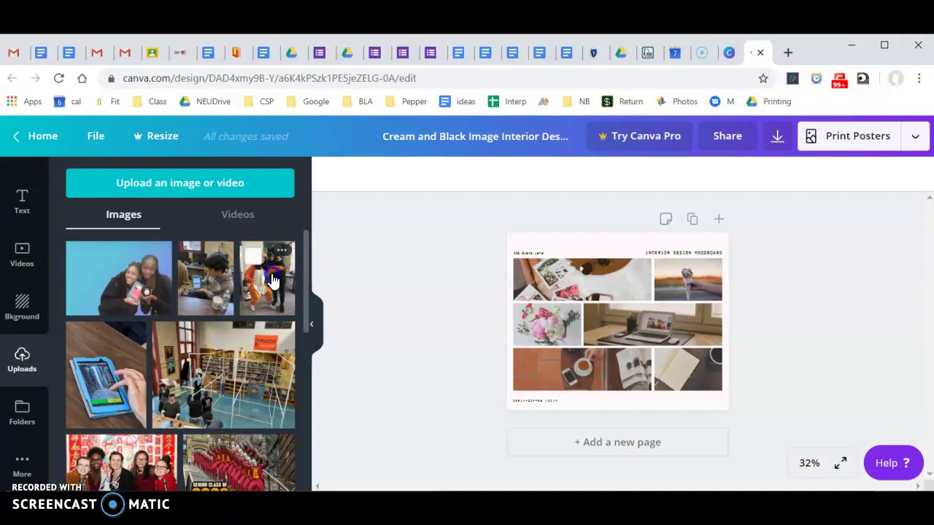
mouse_move(271, 281)
mouse_down()
mouse_move(617, 278)
mouse_move(637, 337)
mouse_move(240, 289)
mouse_up()
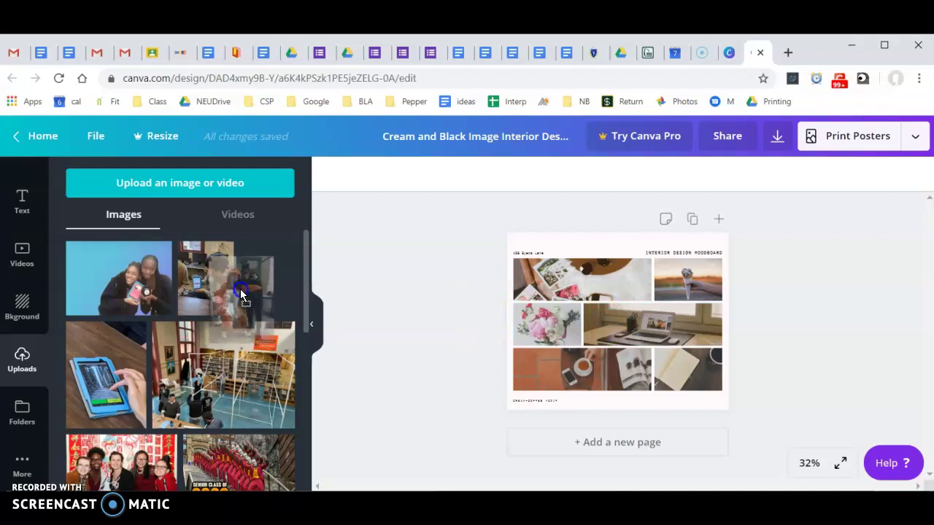
scroll(250, 320, down, 2)
scroll(250, 320, down, 1)
mouse_move(266, 343)
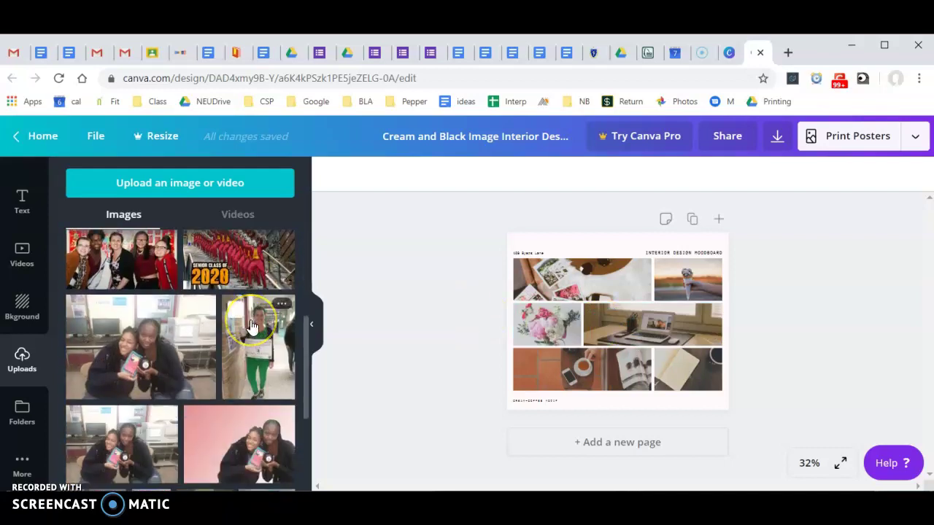
scroll(250, 321, down, 1)
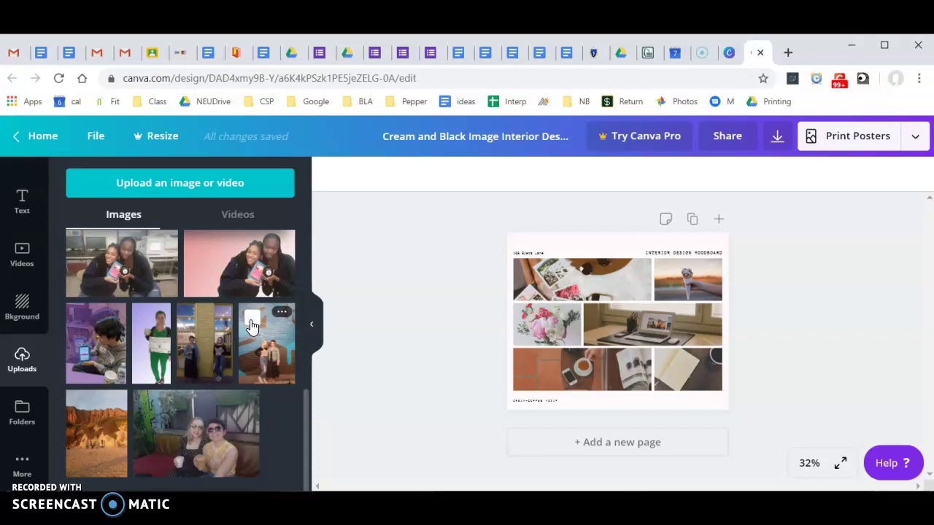
mouse_move(195, 434)
click(203, 459)
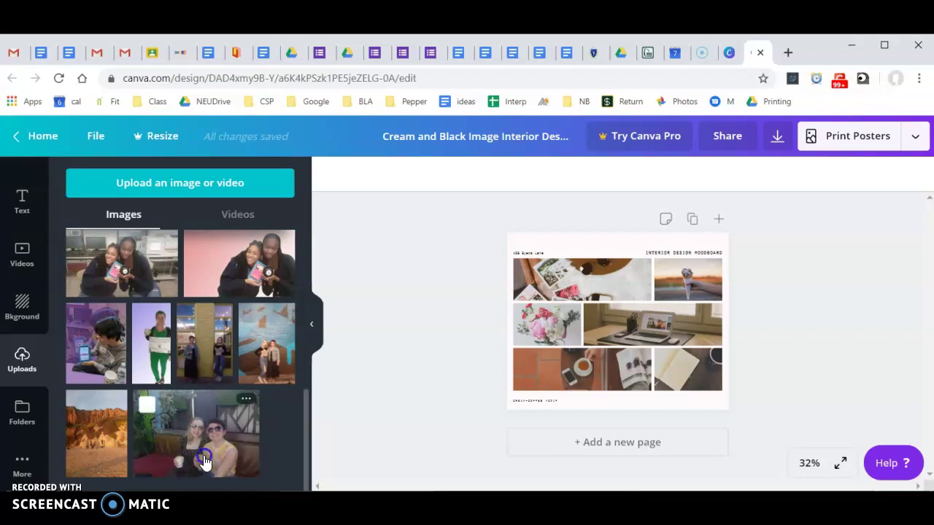
drag(203, 460, 572, 357)
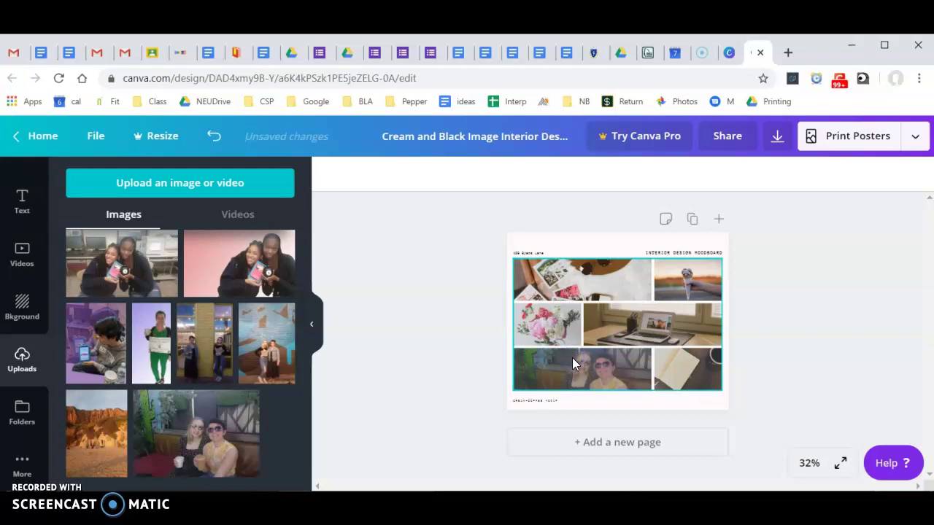
Preview the Epic and Festive filters on the photo, then apply Summer.
click(572, 360)
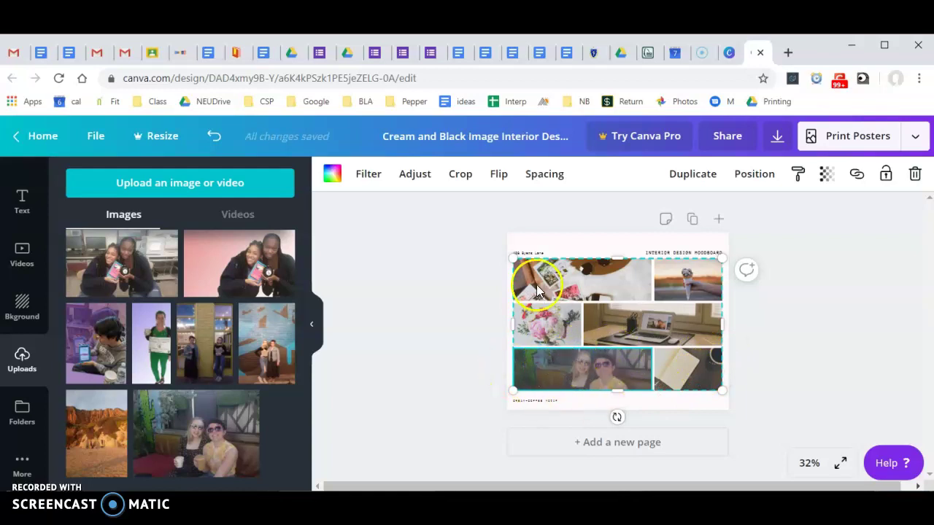
click(370, 179)
click(154, 226)
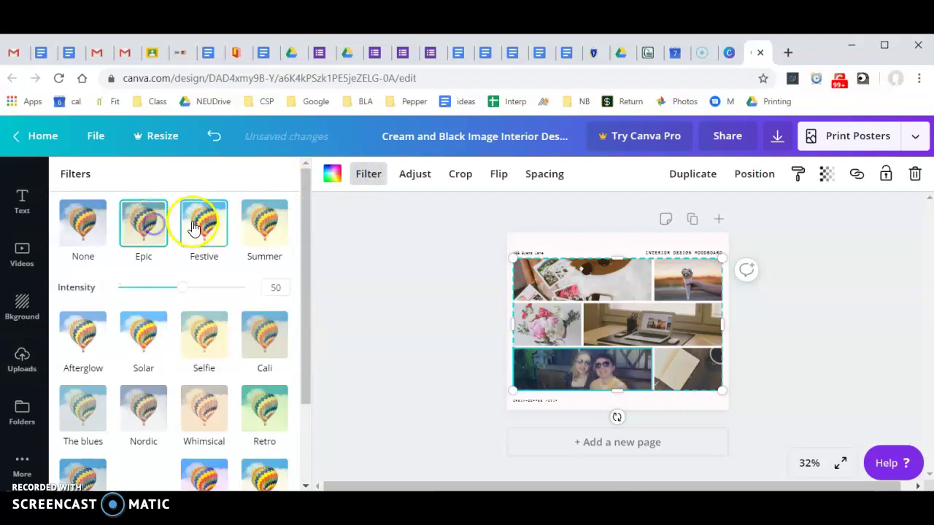
click(204, 228)
click(261, 220)
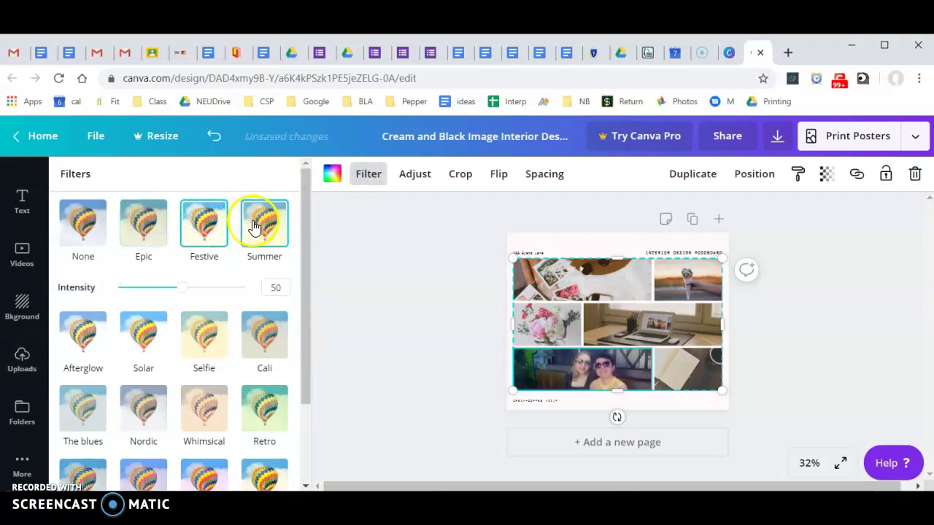